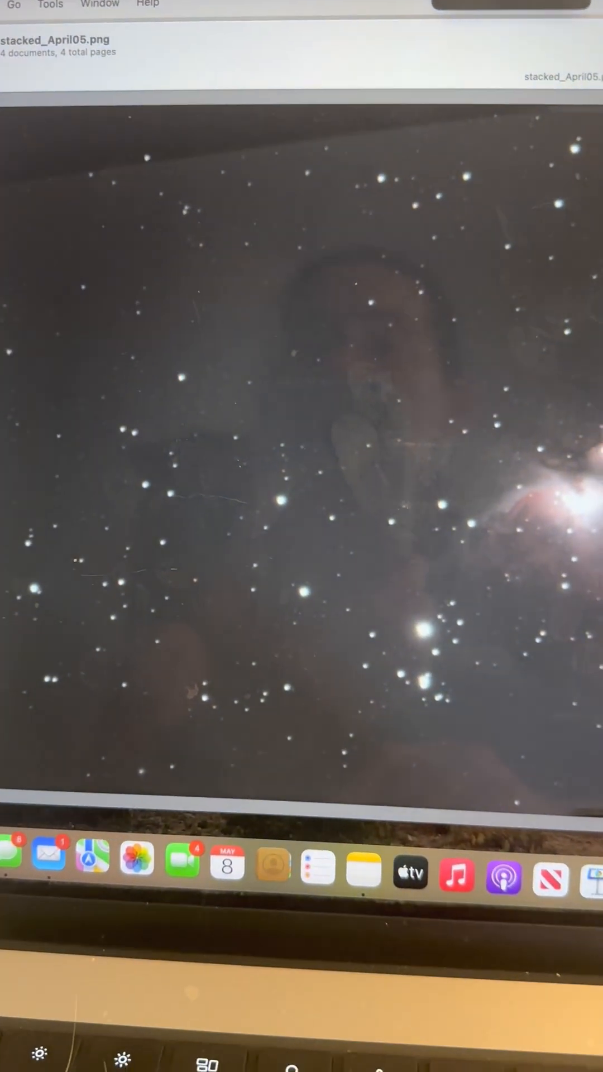
Step: Advance from the April05 stacked image to stacked_May05.png
{"action": "key", "text": "Down"}
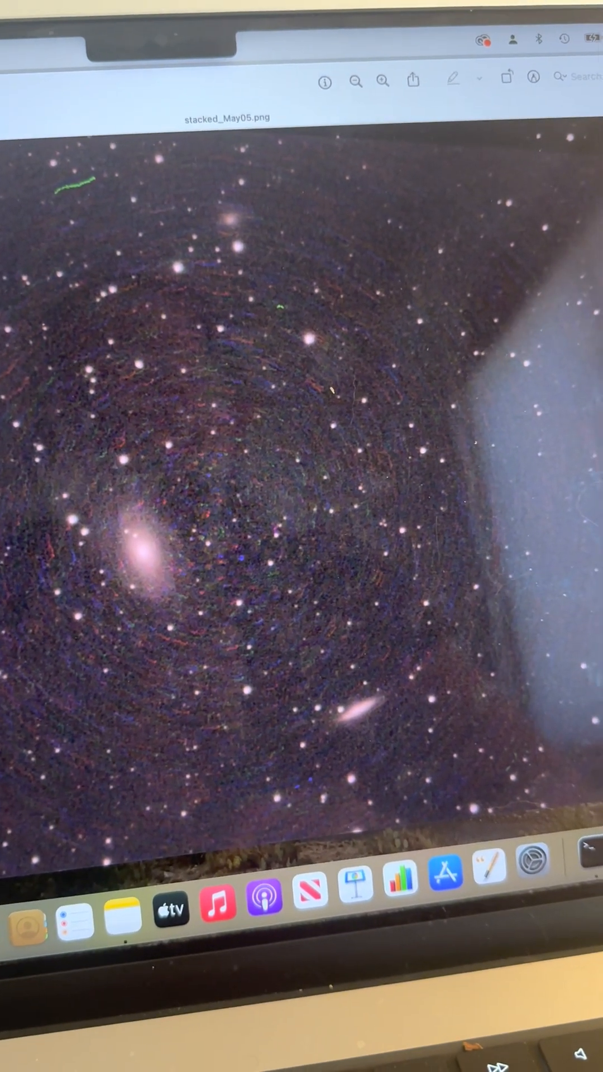
Step: View stacked_59311_may07.png, then close the image window to reveal the Finder listing
{"action": "key", "text": "Down"}
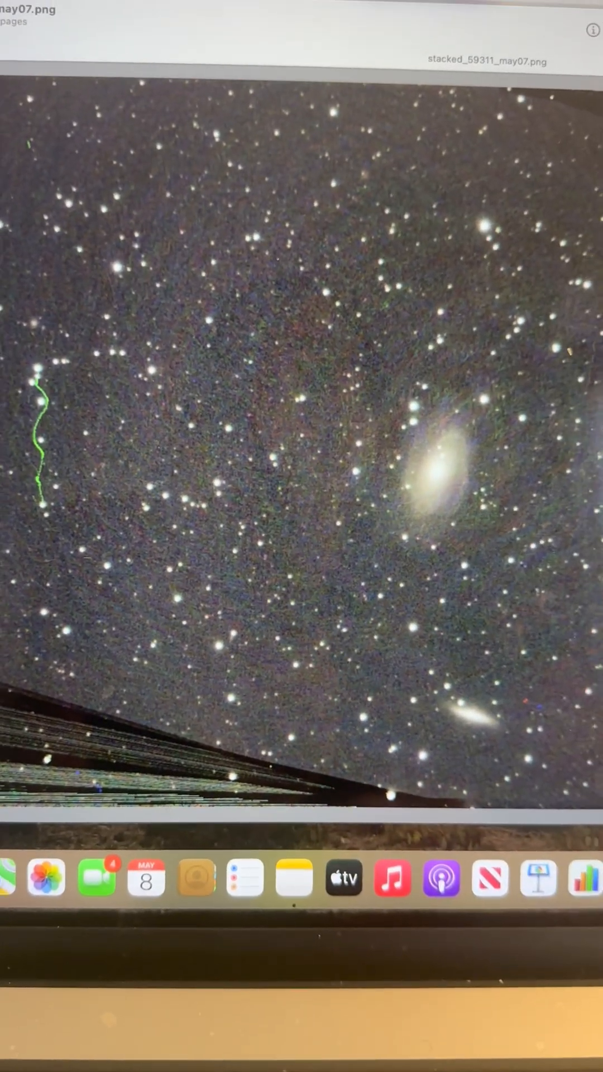
{"action": "key", "text": "space"}
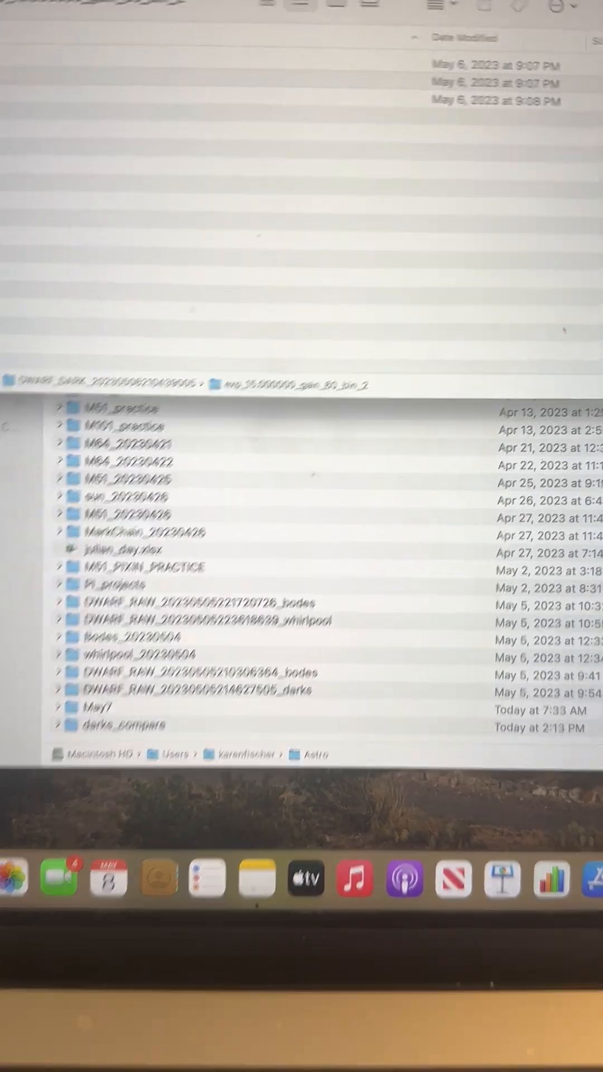
{"action": "left_click", "coordinate": [3, 21]}
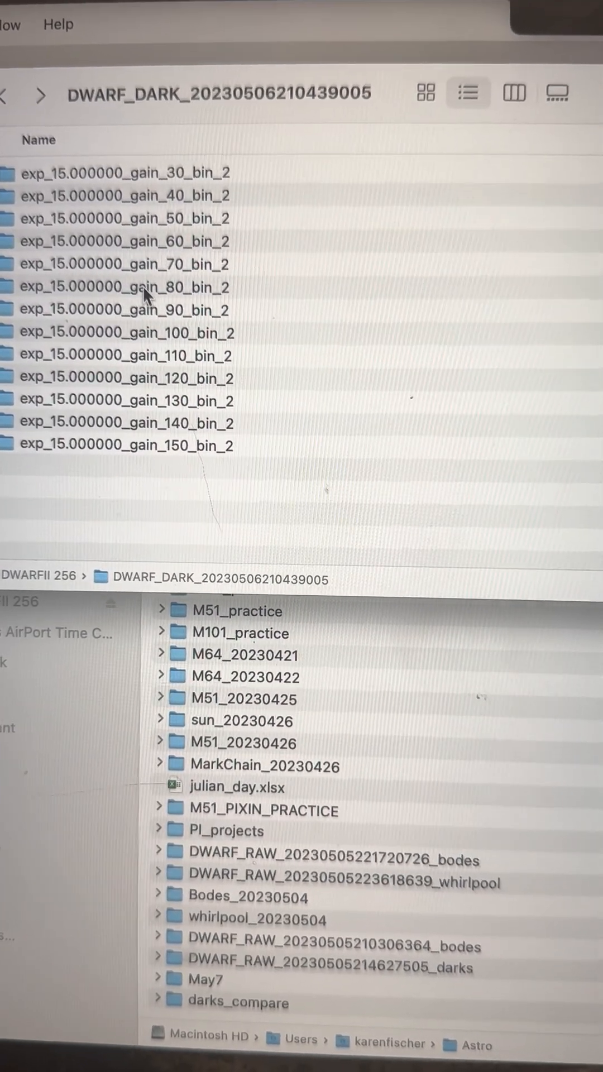
{"action": "left_click", "coordinate": [135, 290]}
{"action": "double_click", "coordinate": [136, 299]}
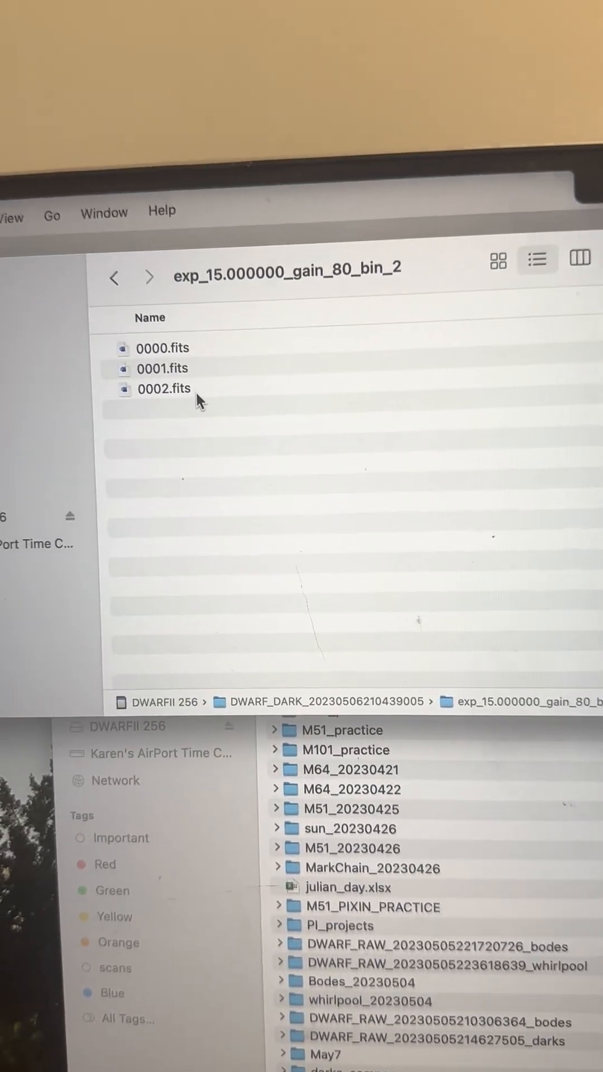
Step: Return to the DWARF_DARK folder showing the gain 30–150 exposure subfolders
{"action": "left_click", "coordinate": [110, 267]}
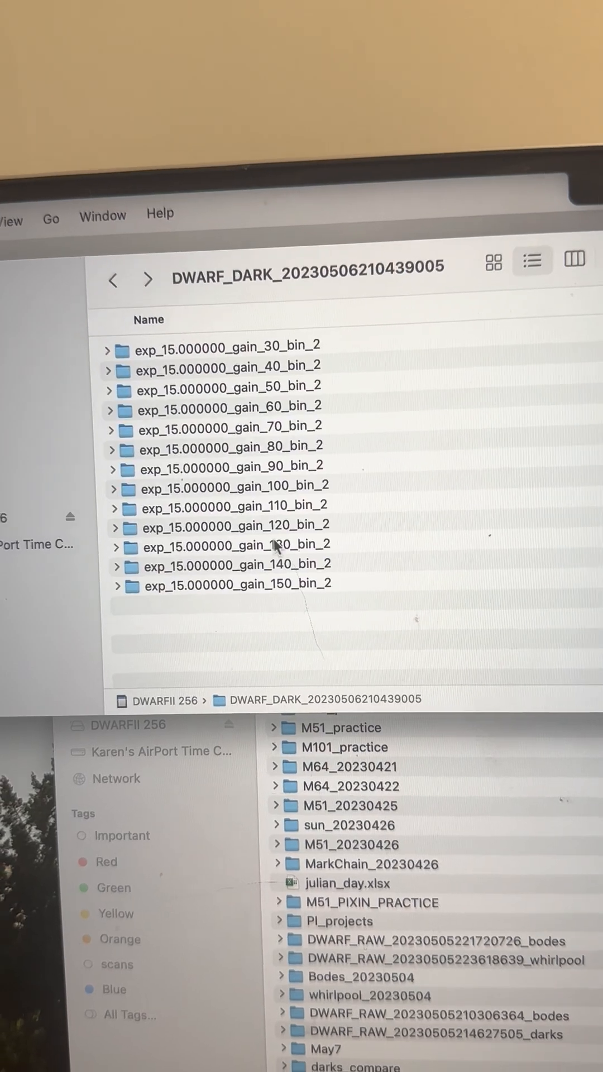